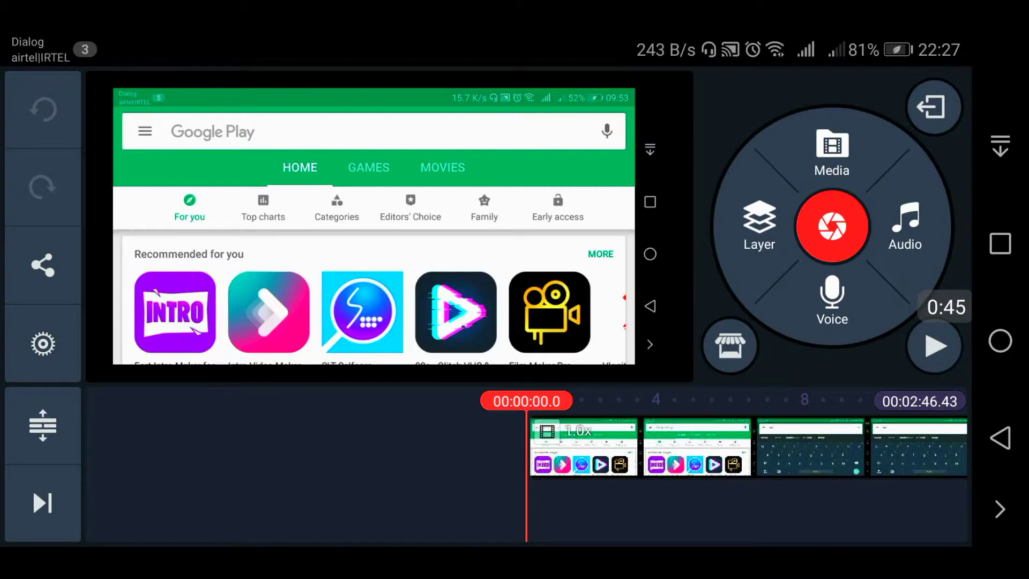
# - Check the Google Play recording clip's options a few times, then bring up the Media browser
pyautogui.click(218, 471)
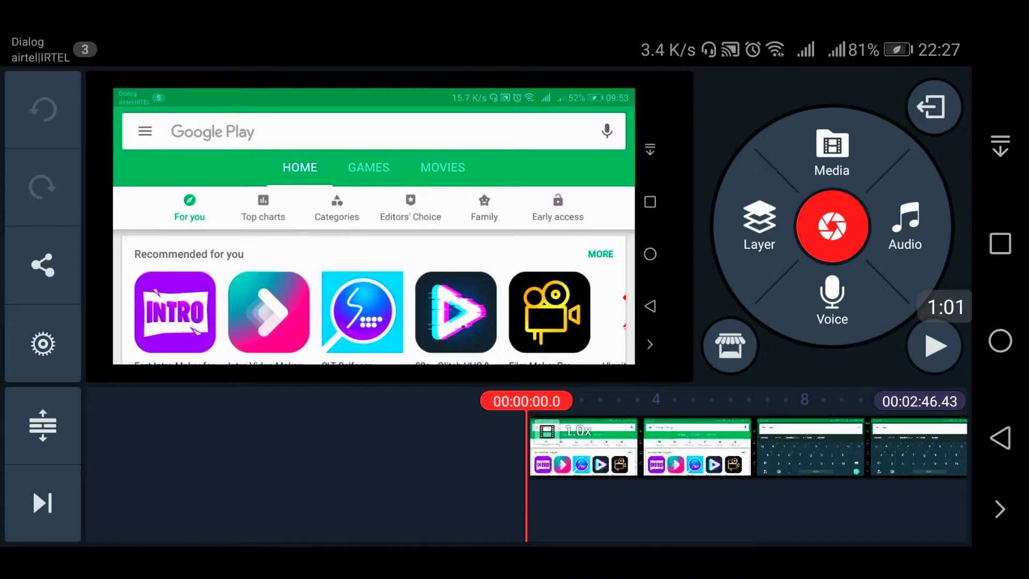
pyautogui.click(672, 442)
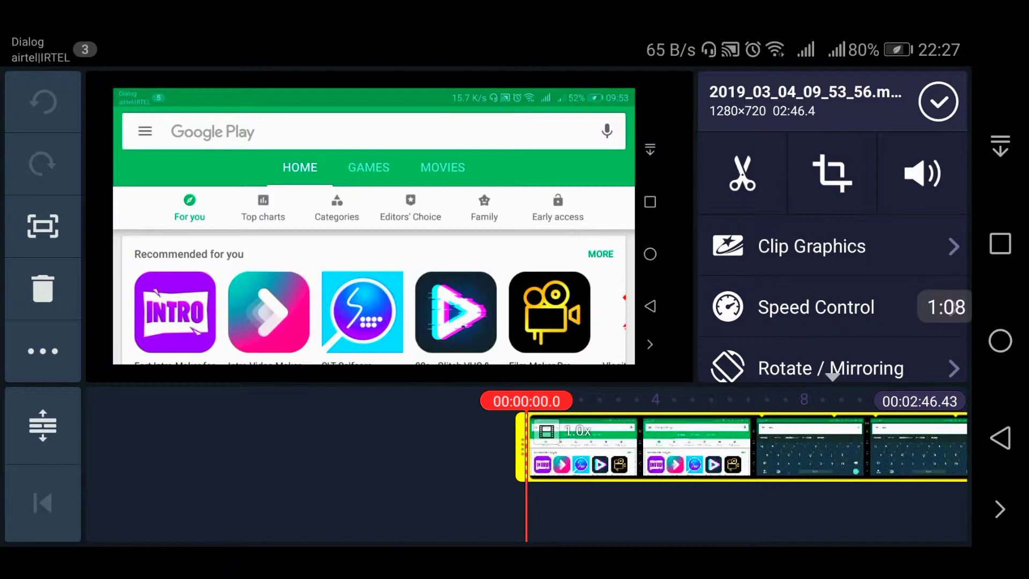
pyautogui.click(938, 101)
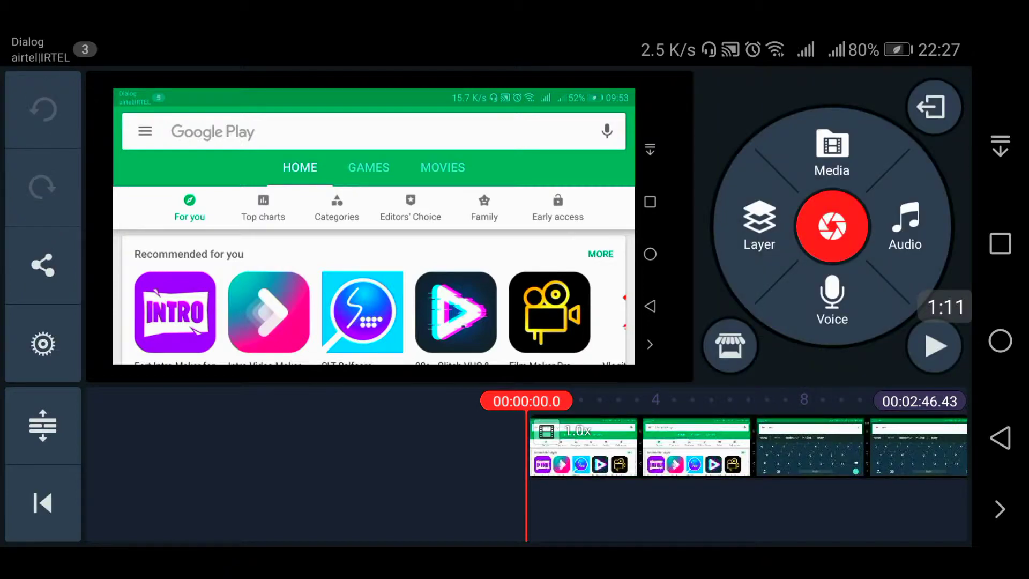
pyautogui.click(677, 450)
pyautogui.click(938, 102)
pyautogui.click(683, 454)
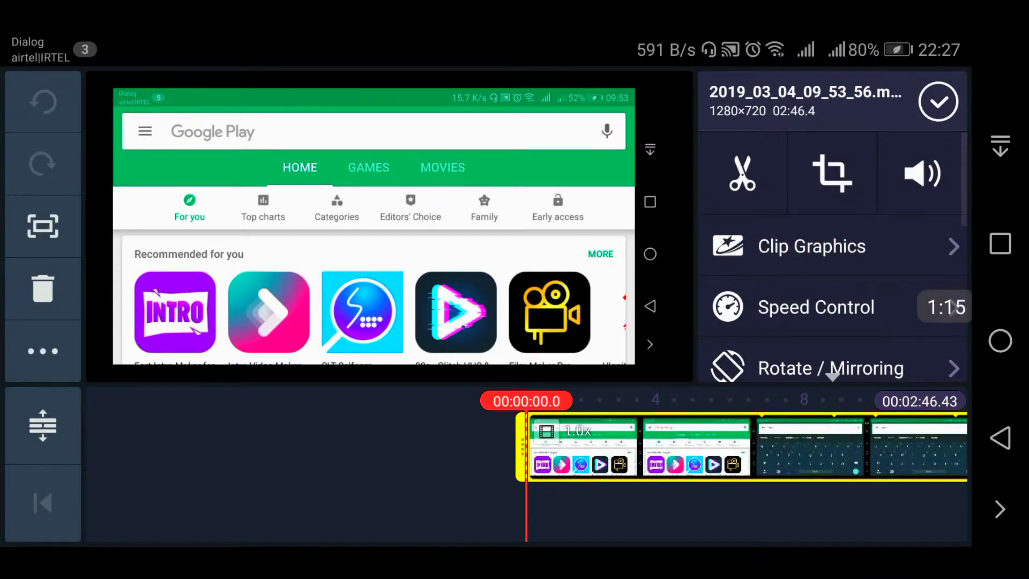
pyautogui.click(938, 101)
pyautogui.click(832, 153)
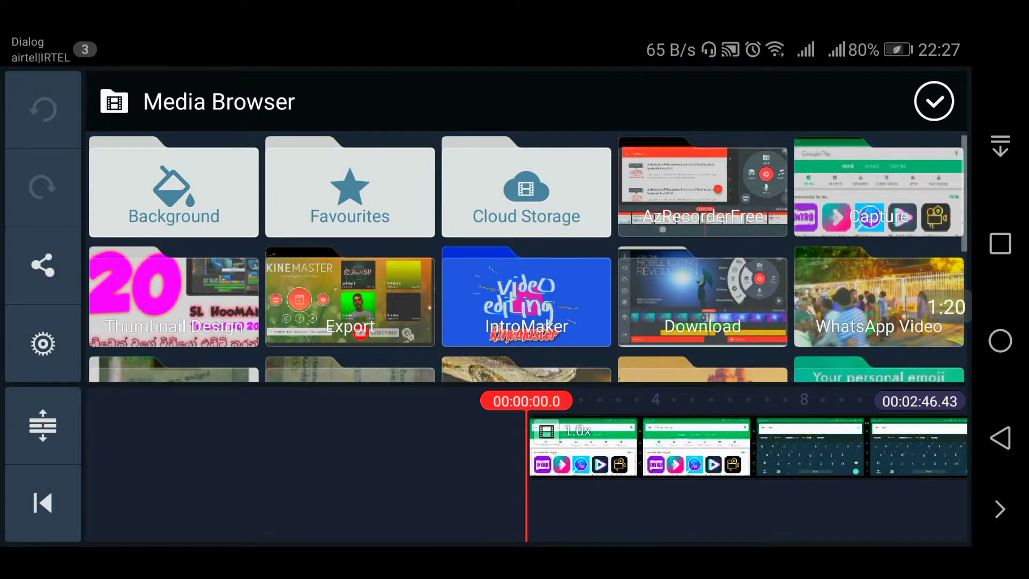
# - Add the 'video editing' intro from the IntroMaker folder to the timeline
pyautogui.click(552, 299)
pyautogui.click(173, 185)
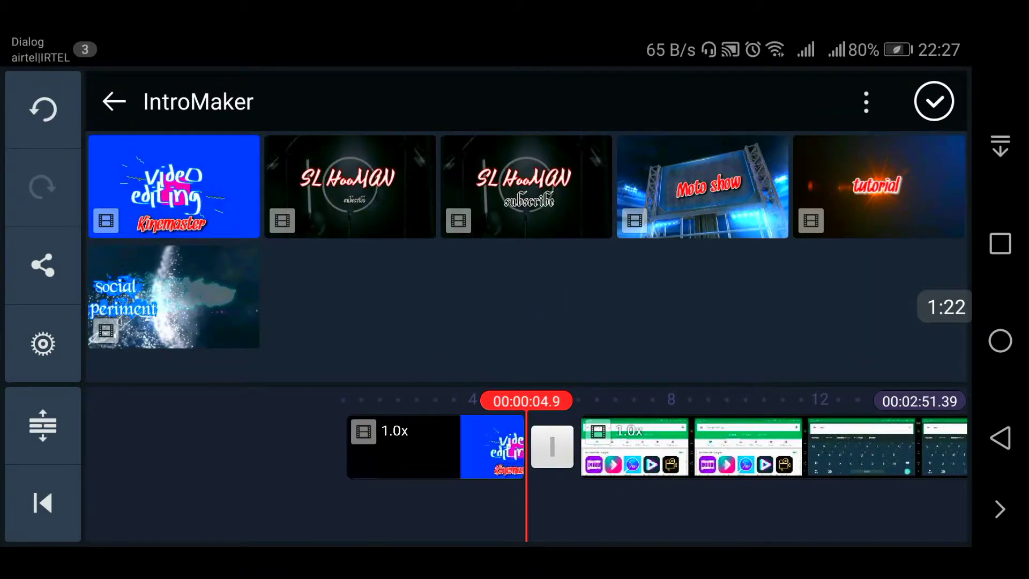
pyautogui.click(934, 102)
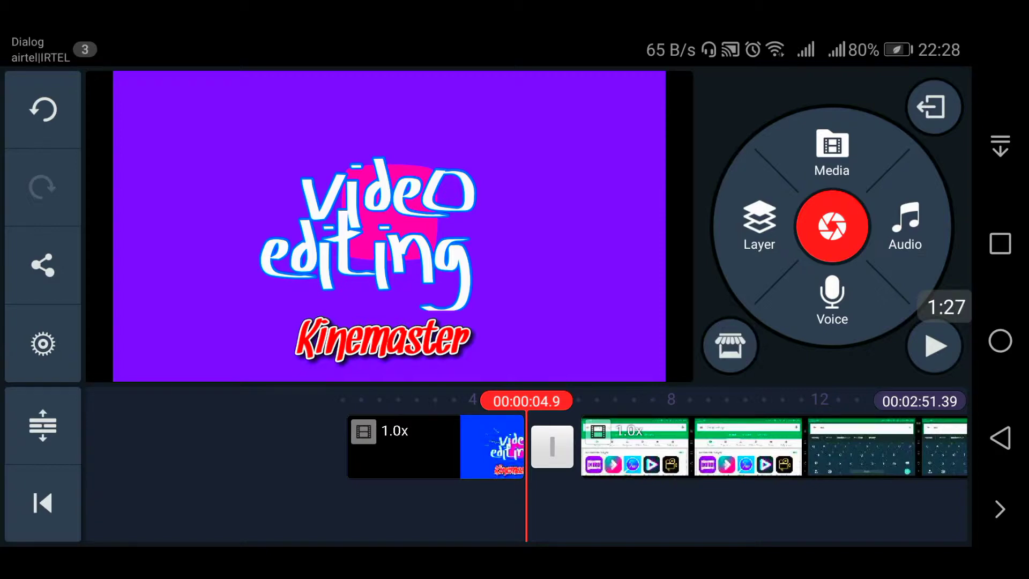
# - Select the intro clip, inspect its end trim point, then deselect it
pyautogui.click(696, 442)
pyautogui.click(385, 451)
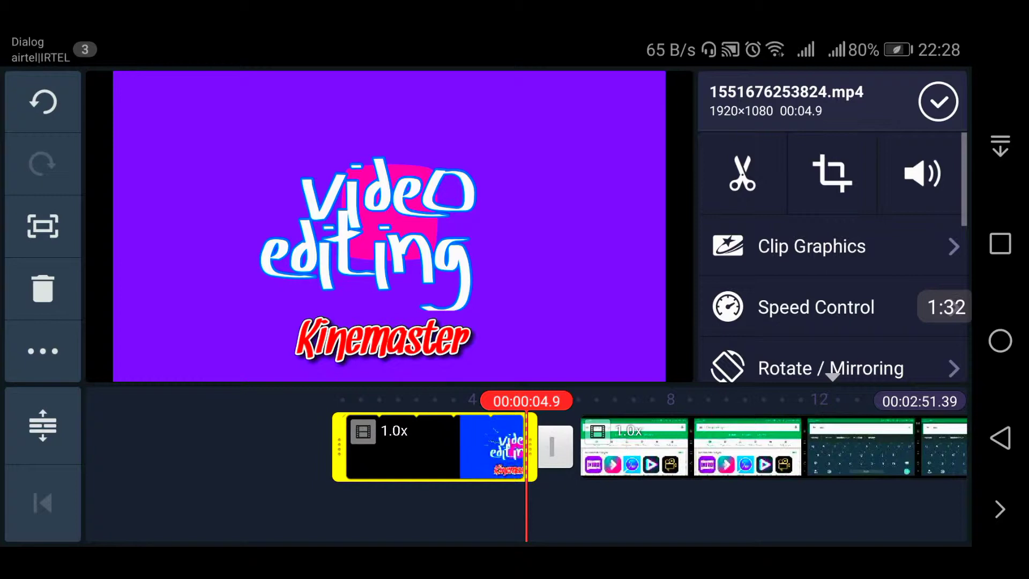
pyautogui.click(531, 446)
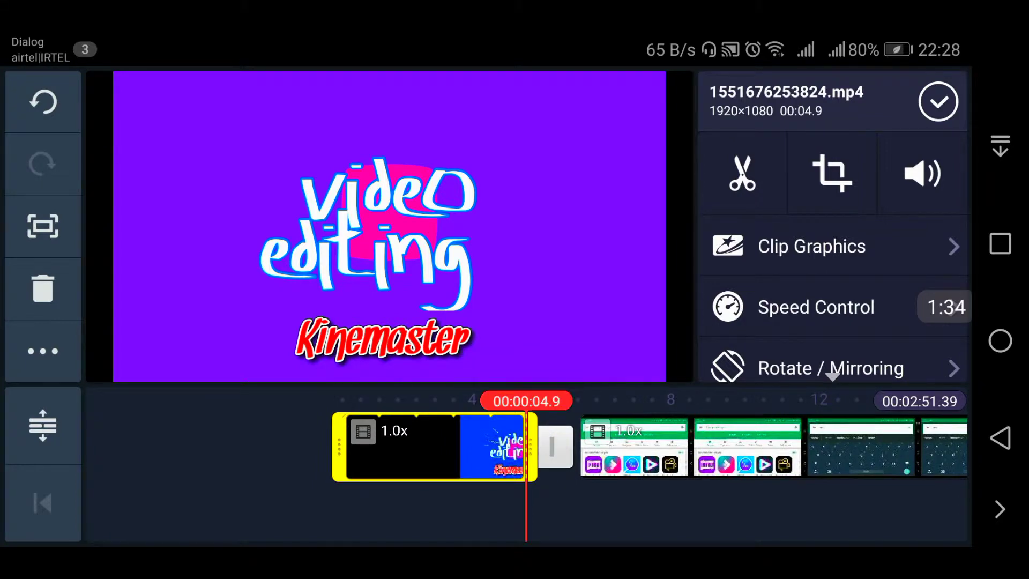
pyautogui.moveTo(252, 491); pyautogui.dragTo(436, 491)
pyautogui.click(939, 101)
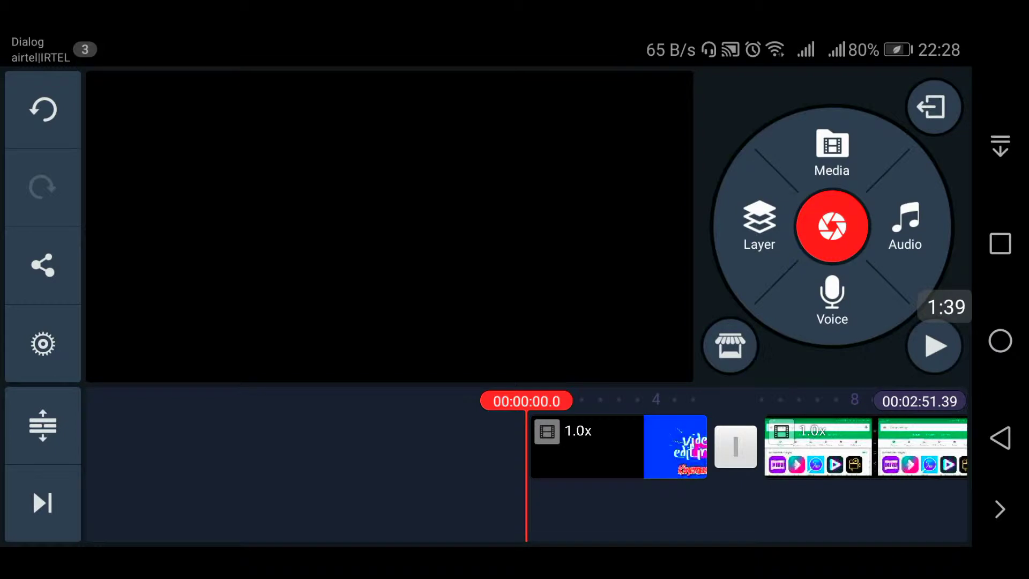
# - Play the project from the start, stop, and check the recording clip at the join
pyautogui.click(936, 346)
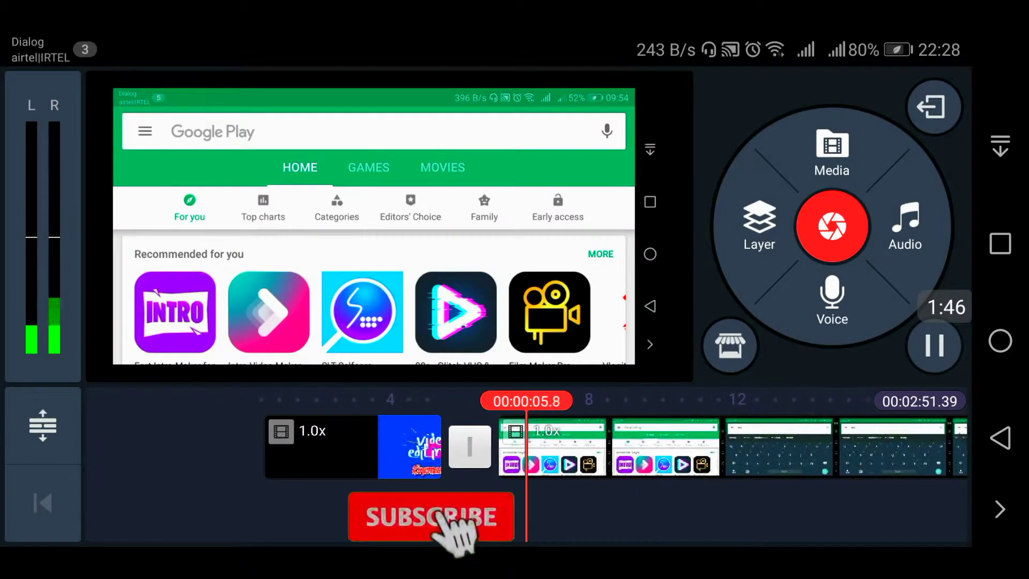
pyautogui.click(935, 346)
pyautogui.click(935, 346)
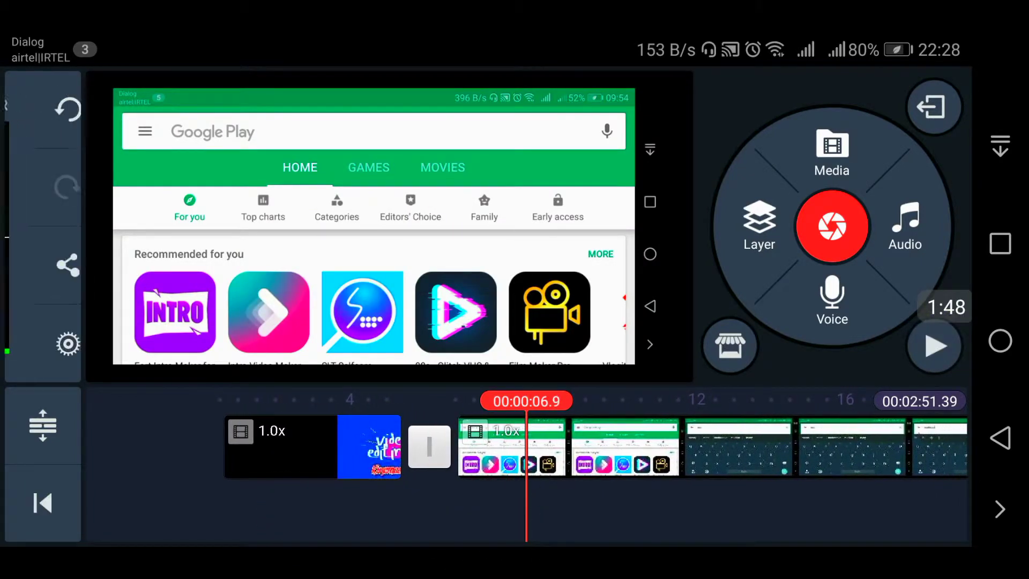
pyautogui.moveTo(241, 489)
pyautogui.mouseDown()
pyautogui.moveTo(322, 490)
pyautogui.moveTo(216, 481)
pyautogui.moveTo(260, 487)
pyautogui.mouseUp()
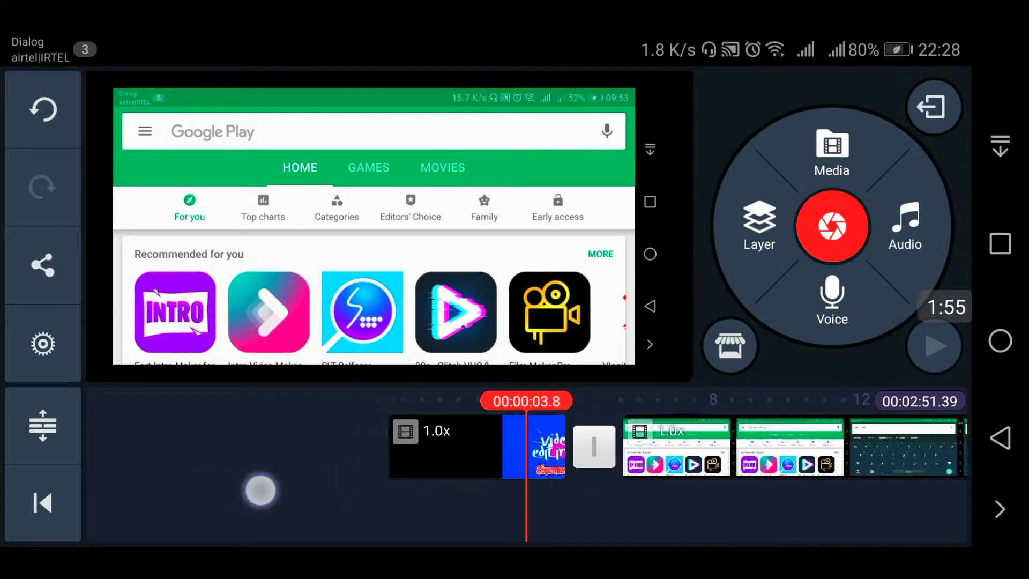
pyautogui.click(612, 446)
pyautogui.click(938, 102)
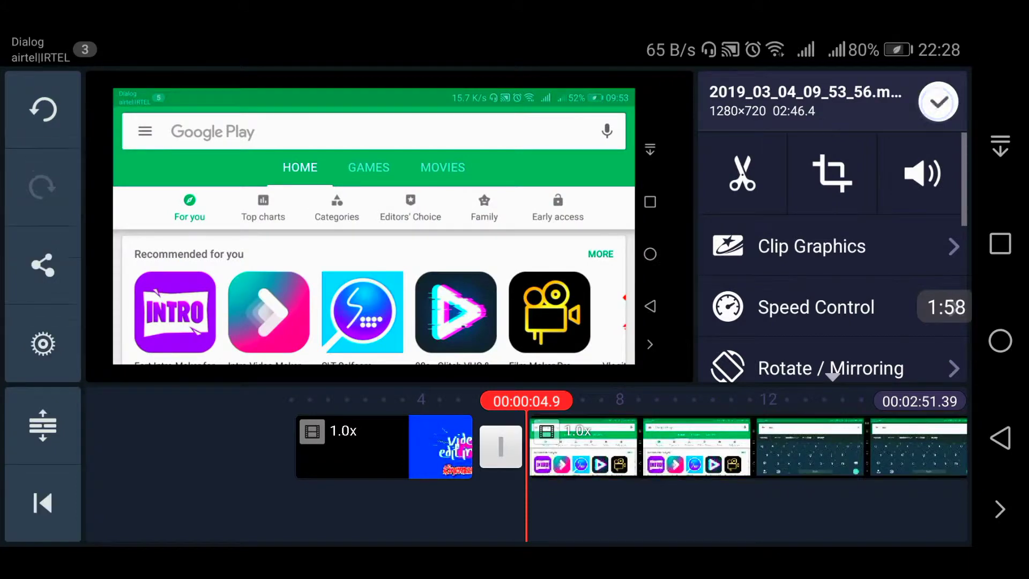
# - Return the playhead to the join; open and close the media library without adding anything
pyautogui.moveTo(156, 478)
pyautogui.mouseDown()
pyautogui.moveTo(287, 494)
pyautogui.moveTo(176, 465)
pyautogui.moveTo(329, 495)
pyautogui.moveTo(172, 448)
pyautogui.moveTo(96, 451)
pyautogui.mouseUp()
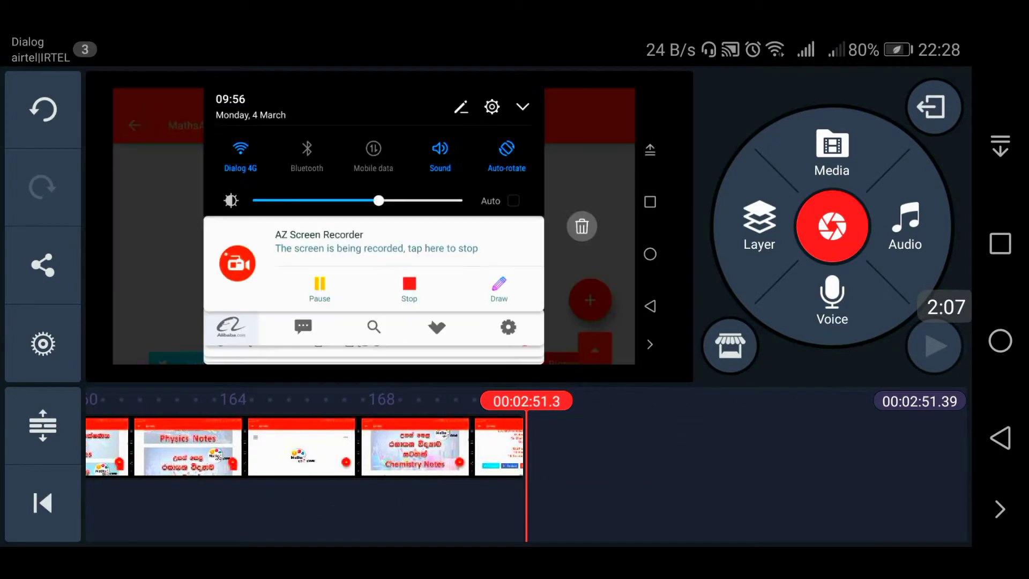
pyautogui.click(832, 153)
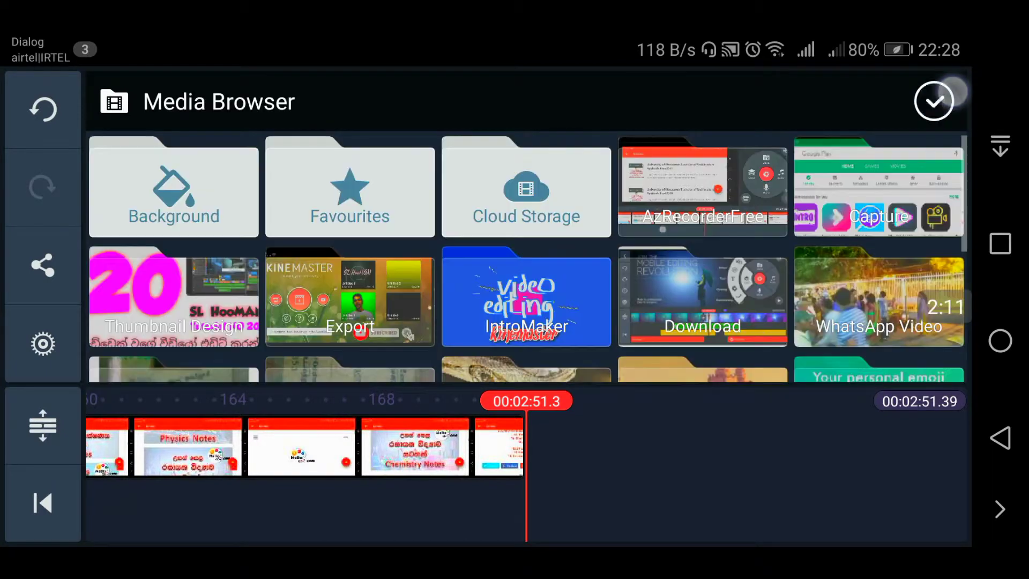
pyautogui.click(934, 100)
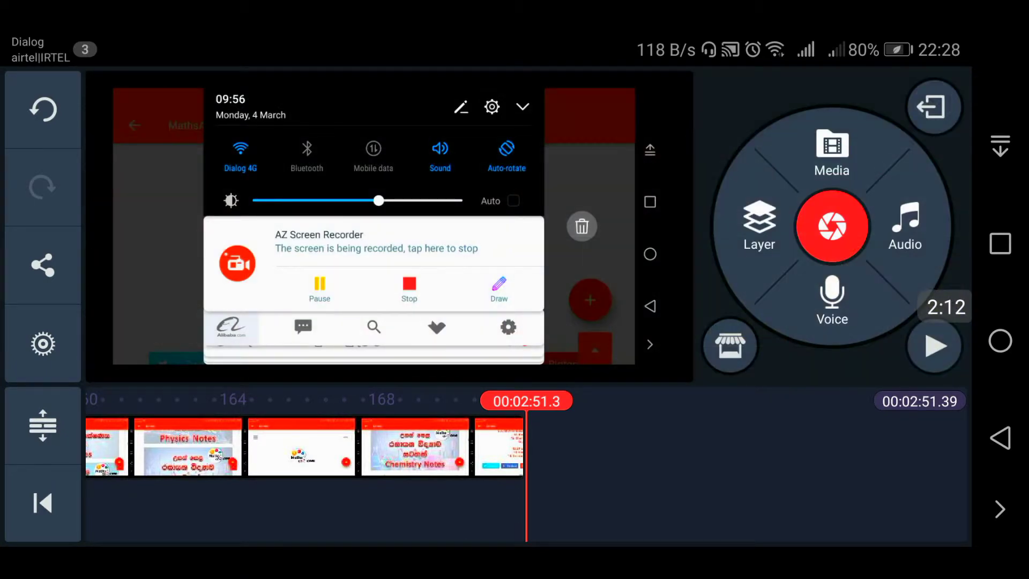
# - Scrub back through the intro to the join at 00:04.9 and select the intro clip
pyautogui.moveTo(122, 500); pyautogui.dragTo(723, 504)
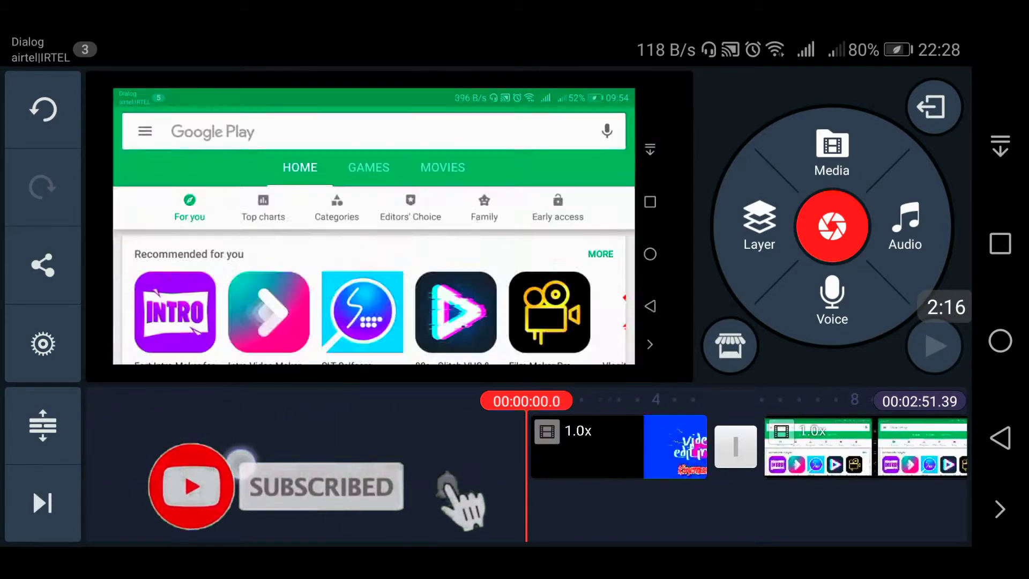
pyautogui.moveTo(522, 462)
pyautogui.mouseDown()
pyautogui.moveTo(260, 459)
pyautogui.moveTo(311, 496)
pyautogui.moveTo(450, 495)
pyautogui.mouseUp()
pyautogui.moveTo(341, 478)
pyautogui.mouseDown()
pyautogui.moveTo(201, 483)
pyautogui.moveTo(270, 499)
pyautogui.moveTo(341, 500)
pyautogui.moveTo(229, 479)
pyautogui.mouseUp()
pyautogui.moveTo(329, 467)
pyautogui.mouseDown()
pyautogui.moveTo(203, 459)
pyautogui.moveTo(226, 469)
pyautogui.moveTo(211, 455)
pyautogui.mouseUp()
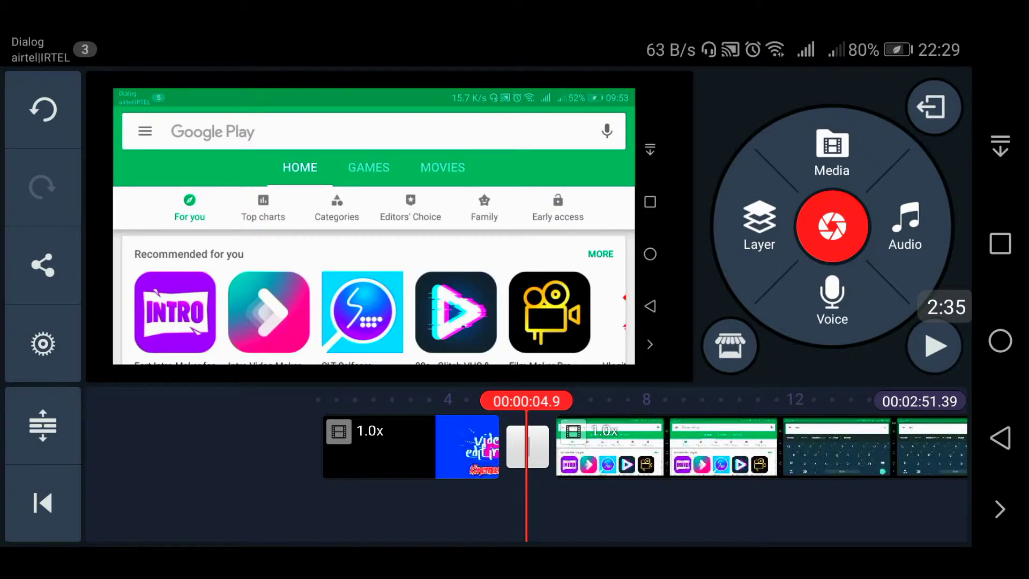
pyautogui.click(402, 451)
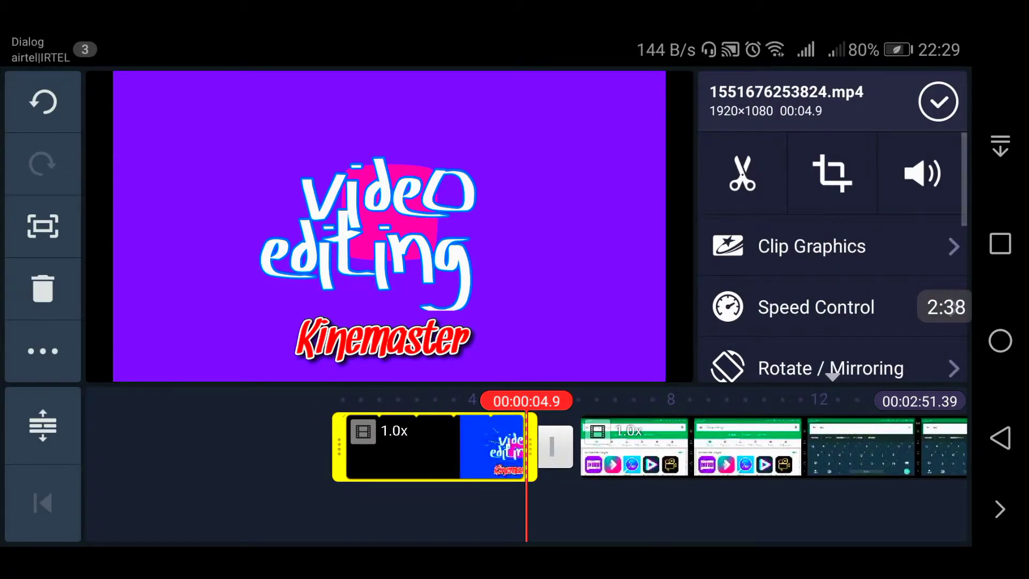
pyautogui.click(201, 482)
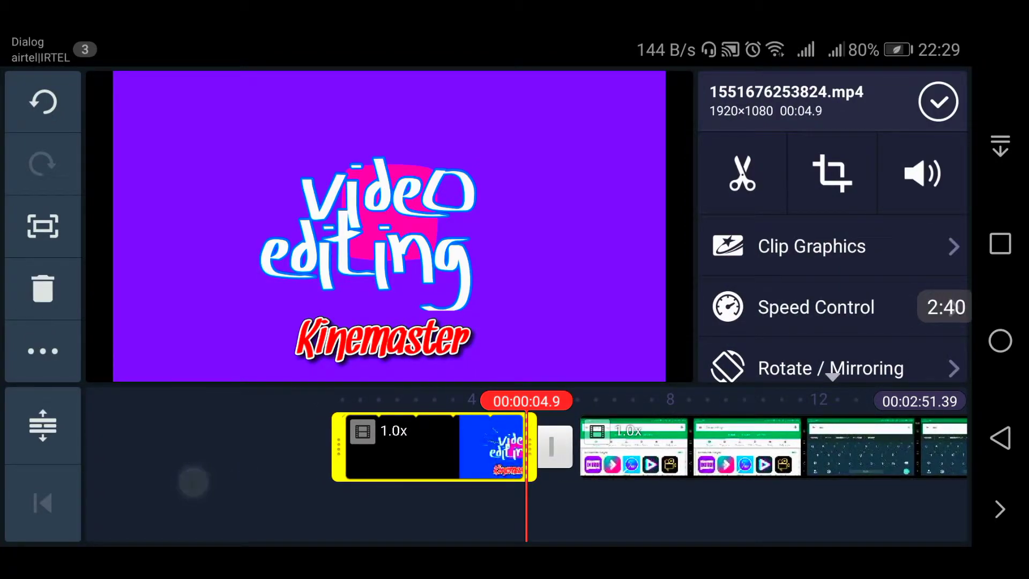
# - Open the transition between intro and recording and show the 3D Transitions list
pyautogui.click(207, 457)
pyautogui.click(623, 519)
pyautogui.click(552, 446)
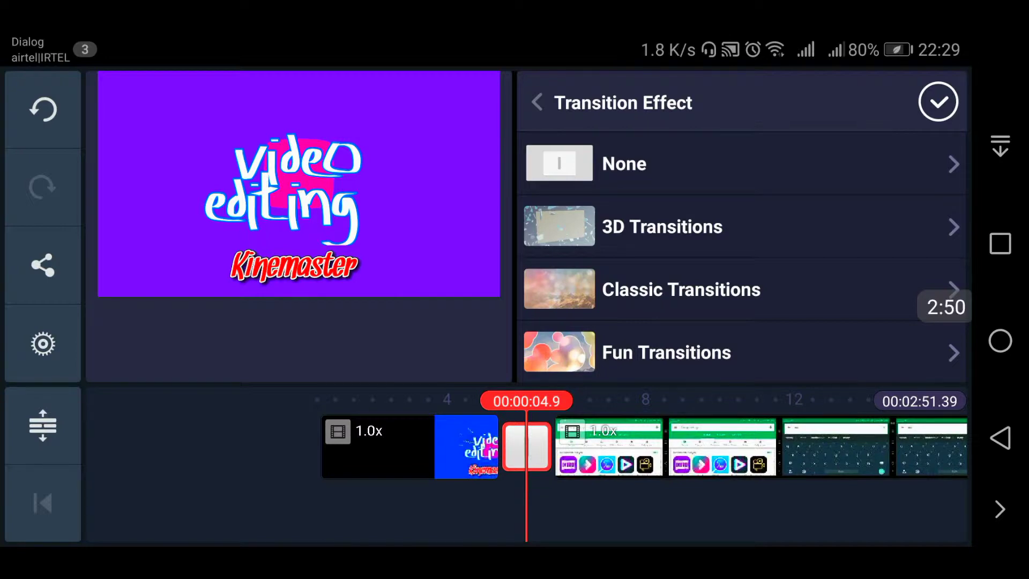
pyautogui.click(833, 163)
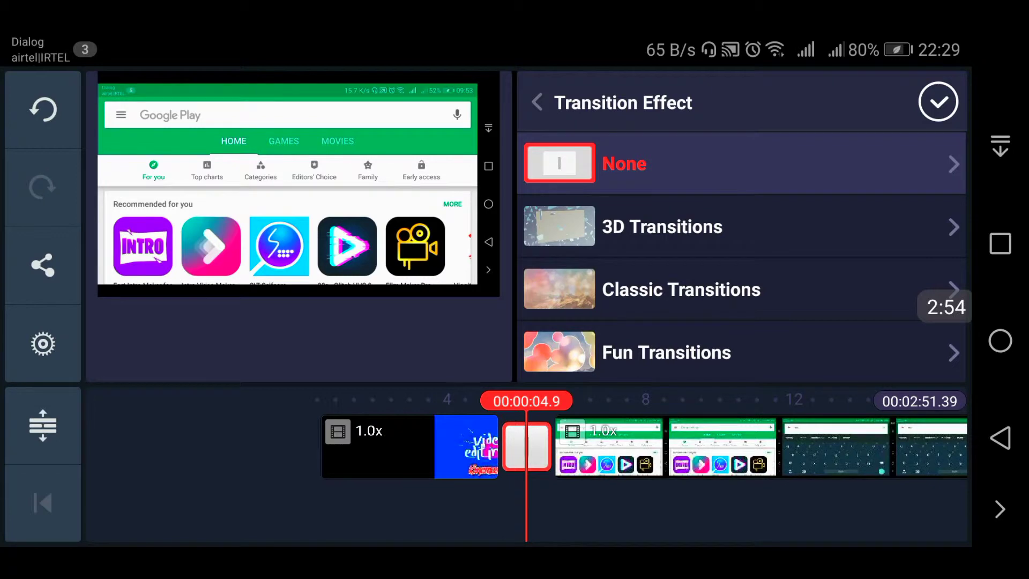
pyautogui.click(779, 218)
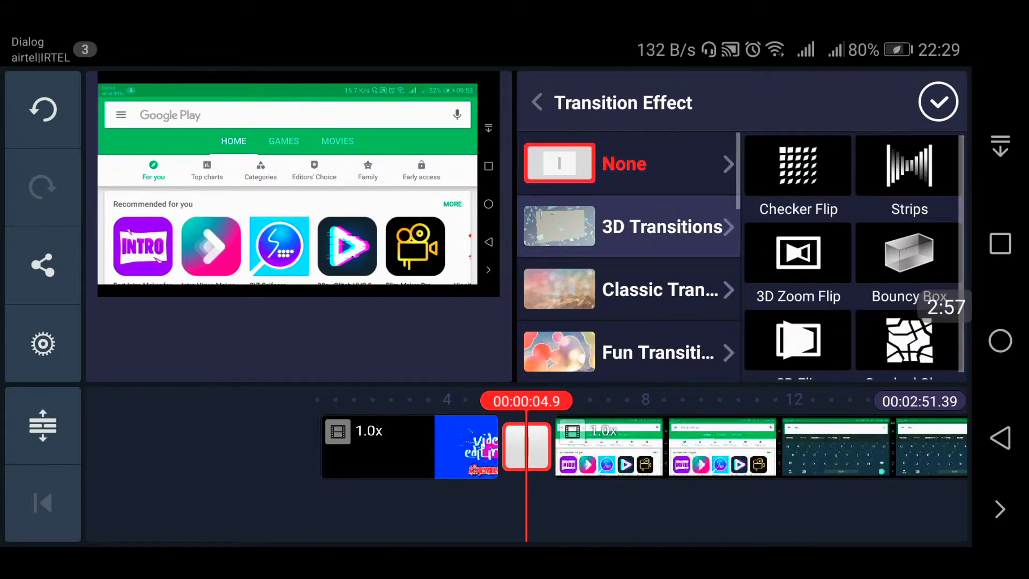
# - Try Checker Flip and Strips, then apply 3D Zoom Flip and confirm
pyautogui.click(798, 166)
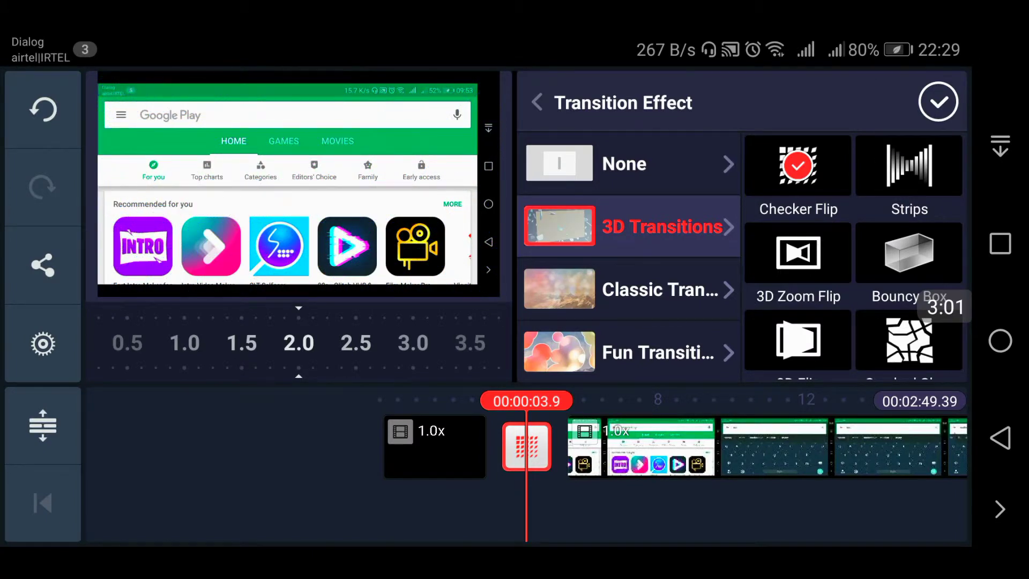
pyautogui.click(910, 166)
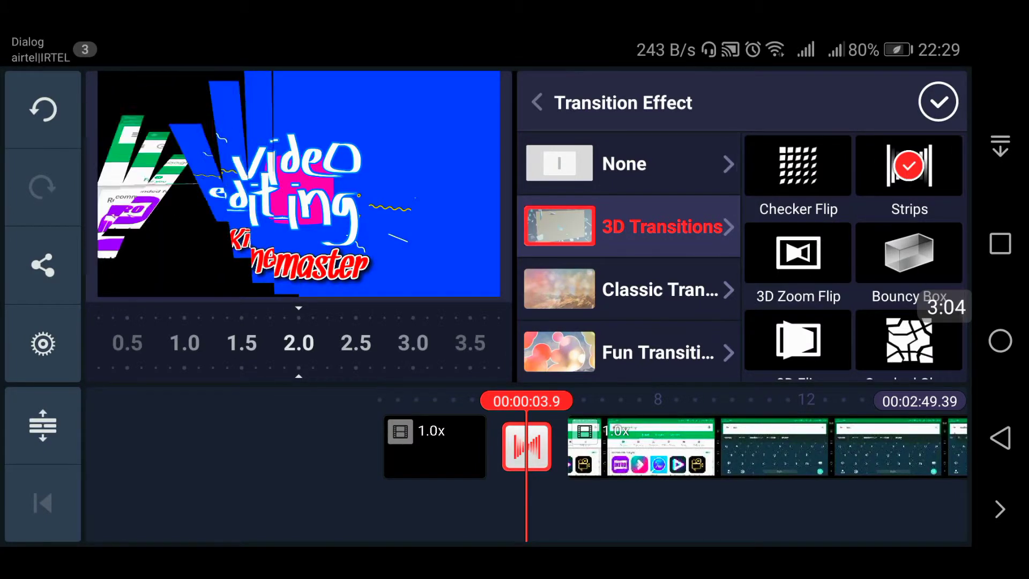
pyautogui.click(798, 253)
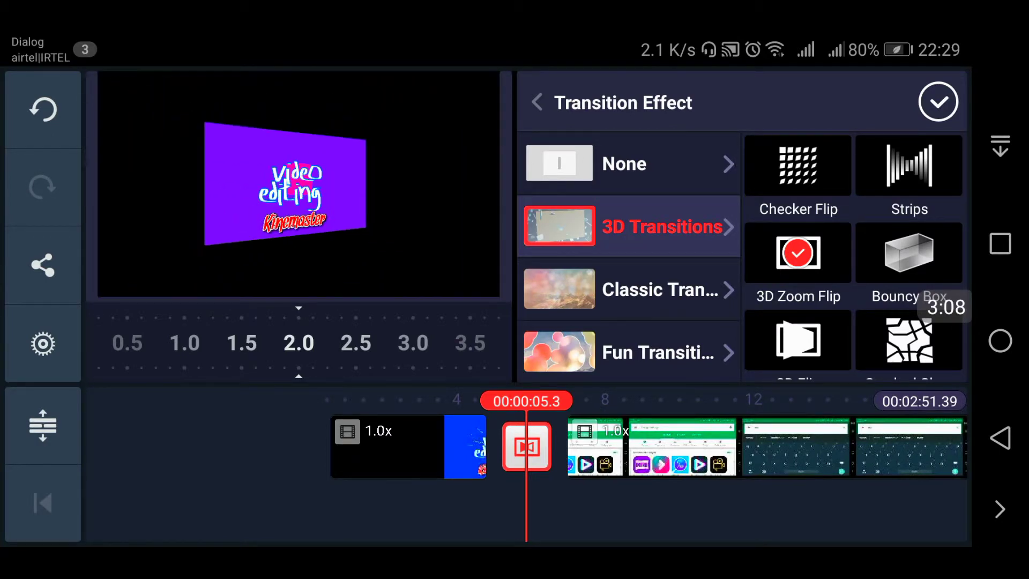
pyautogui.click(939, 102)
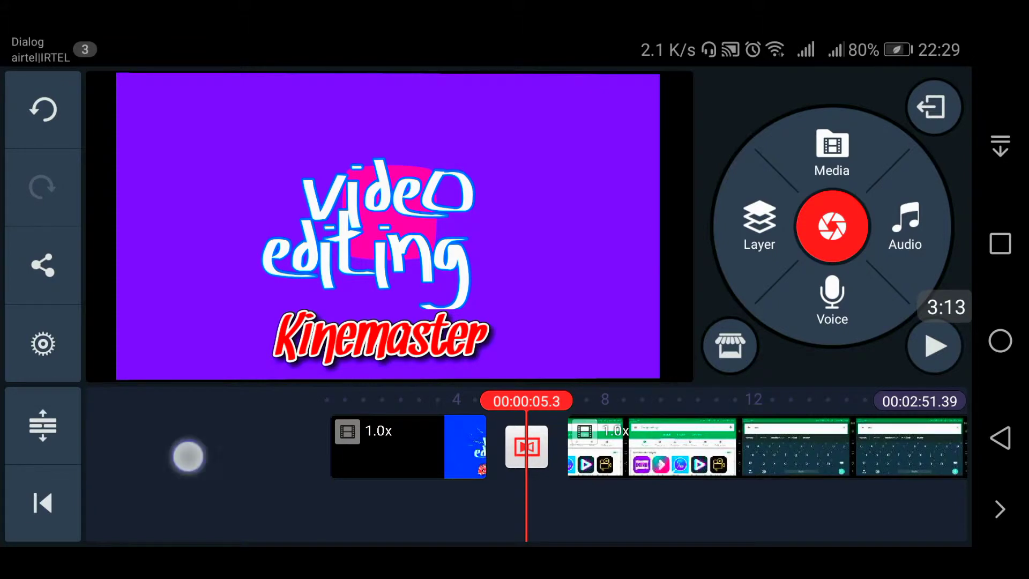
pyautogui.moveTo(188, 452); pyautogui.dragTo(317, 483)
pyautogui.click(940, 346)
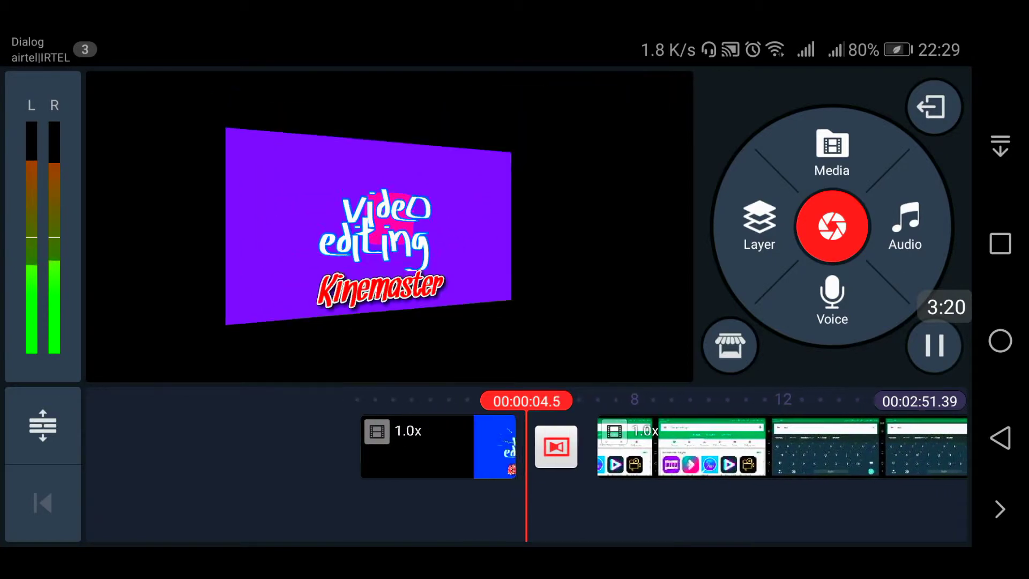
pyautogui.moveTo(168, 473); pyautogui.dragTo(238, 473)
pyautogui.click(935, 344)
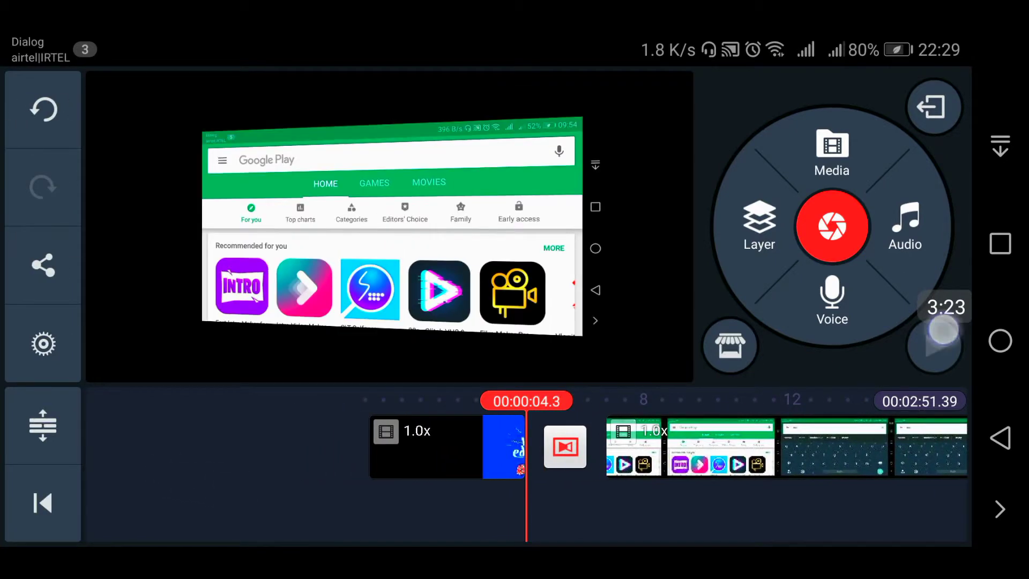
pyautogui.moveTo(180, 443)
pyautogui.mouseDown()
pyautogui.moveTo(323, 465)
pyautogui.moveTo(199, 485)
pyautogui.moveTo(263, 497)
pyautogui.moveTo(212, 481)
pyautogui.mouseUp()
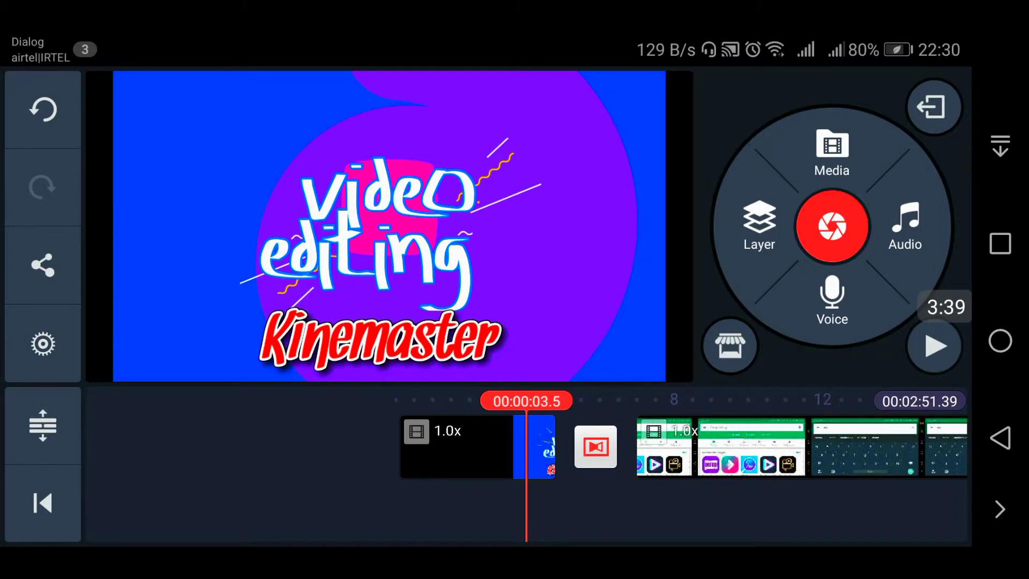
pyautogui.moveTo(324, 496)
pyautogui.mouseDown()
pyautogui.moveTo(187, 487)
pyautogui.moveTo(308, 503)
pyautogui.moveTo(432, 496)
pyautogui.moveTo(430, 483)
pyautogui.moveTo(379, 475)
pyautogui.moveTo(188, 469)
pyautogui.moveTo(389, 480)
pyautogui.mouseUp()
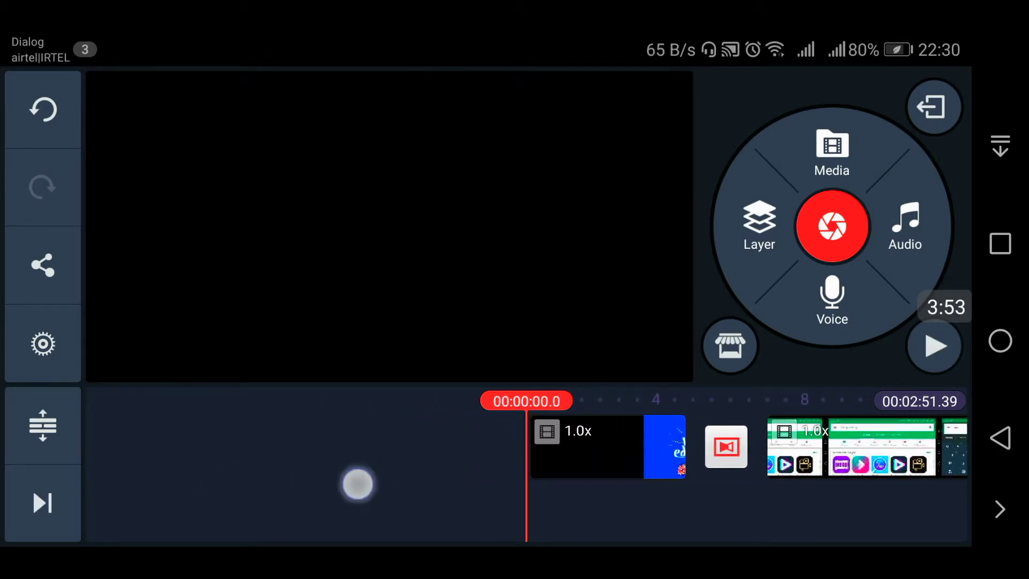
pyautogui.moveTo(358, 483); pyautogui.dragTo(260, 478)
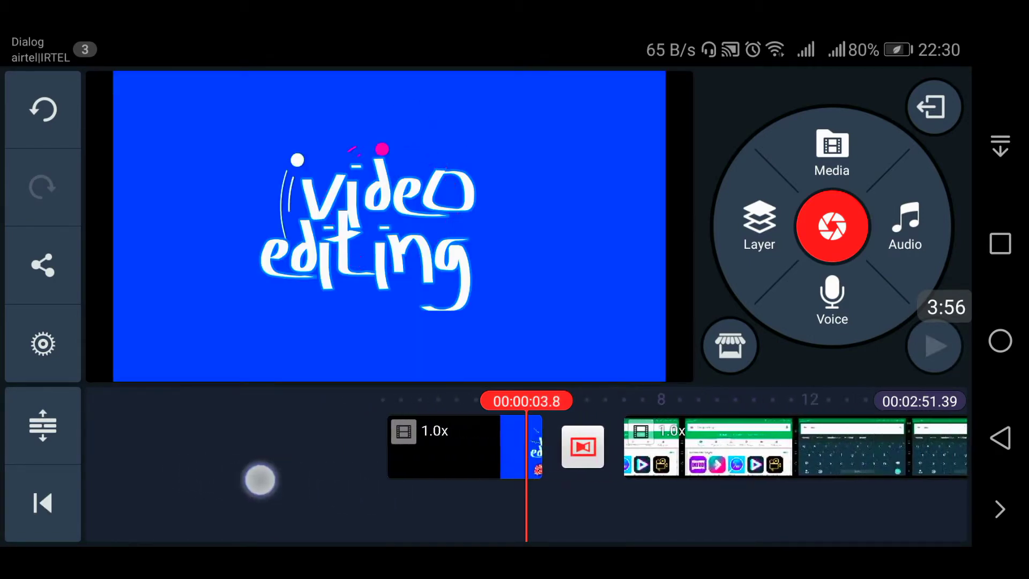
pyautogui.moveTo(335, 489); pyautogui.dragTo(202, 483)
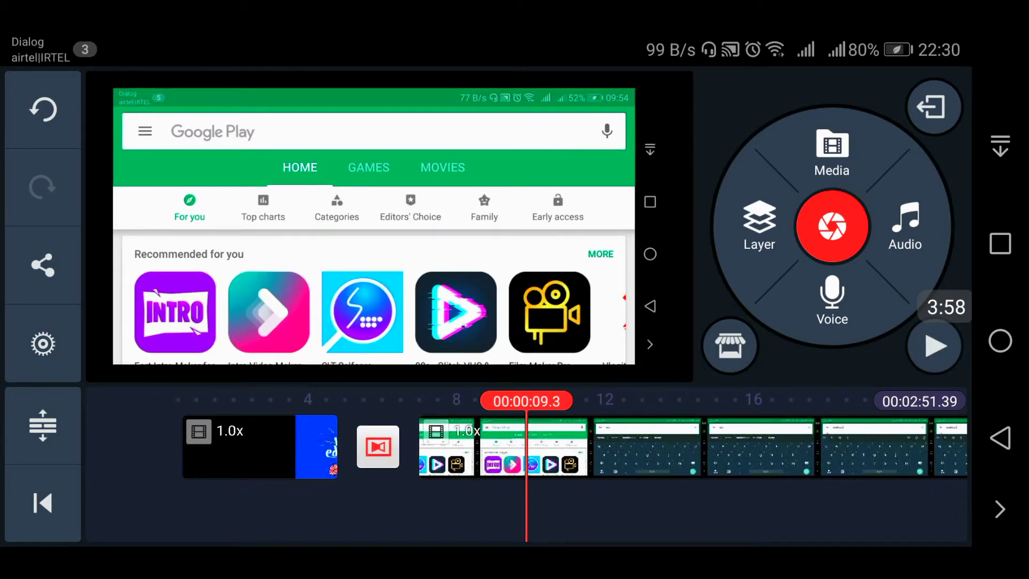
pyautogui.click(719, 446)
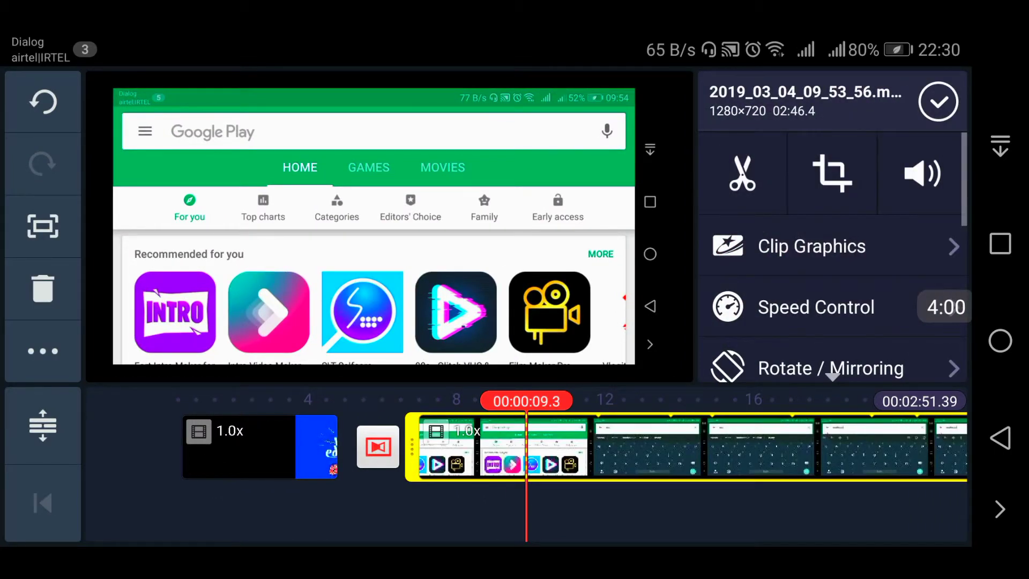
pyautogui.moveTo(684, 446); pyautogui.dragTo(322, 446)
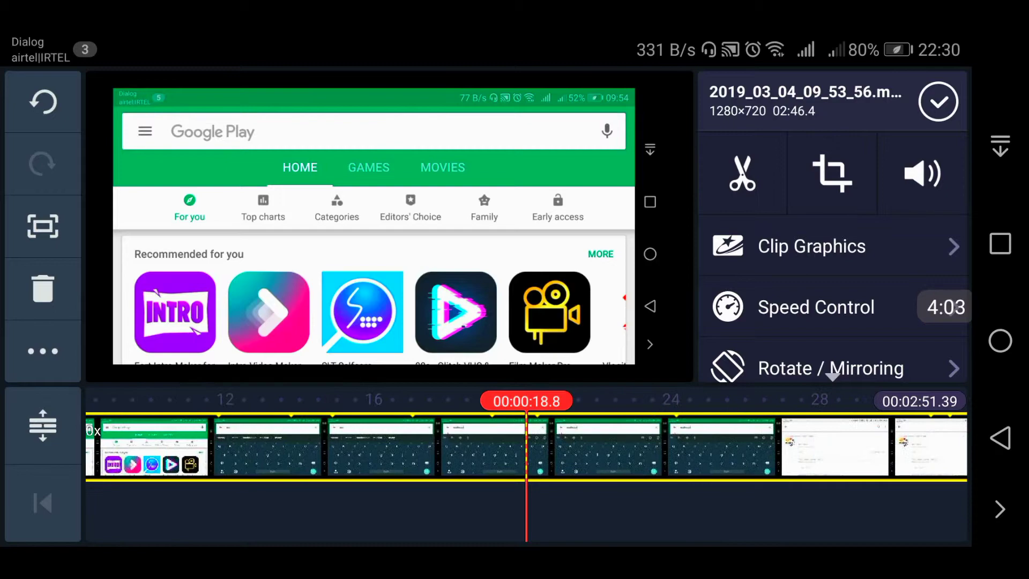
pyautogui.moveTo(684, 446); pyautogui.dragTo(321, 446)
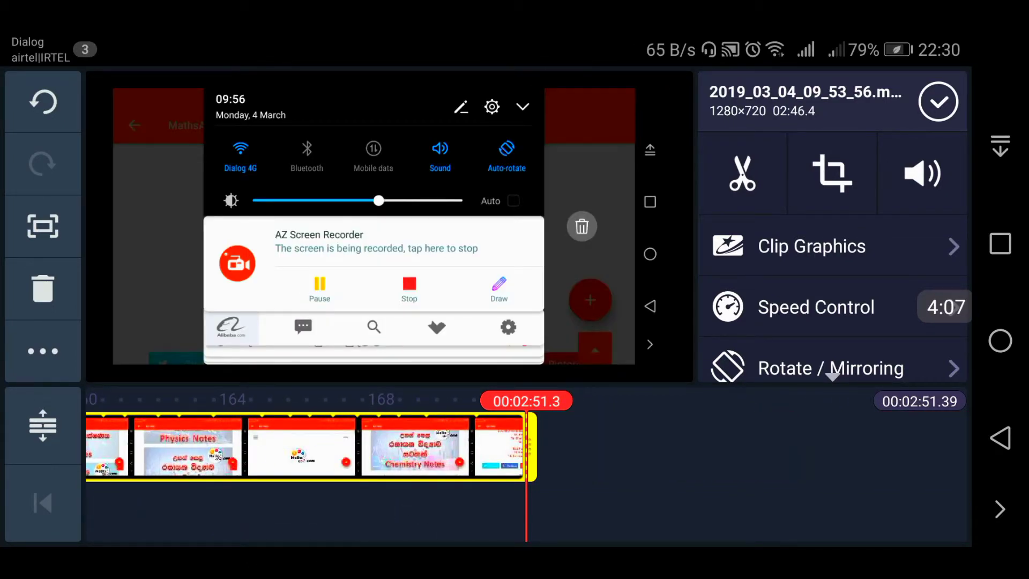
pyautogui.click(939, 101)
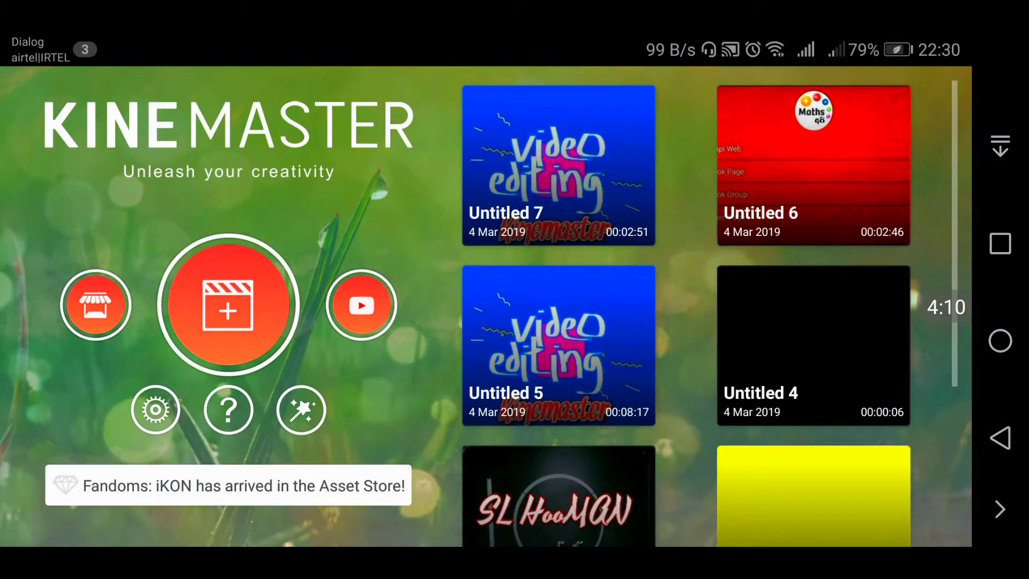
pyautogui.click(559, 166)
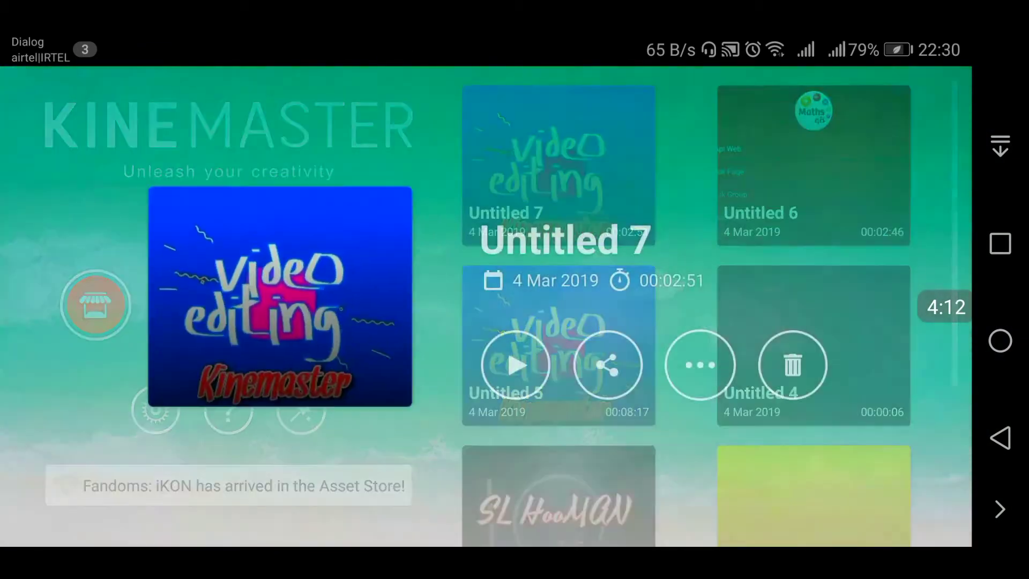
pyautogui.click(258, 305)
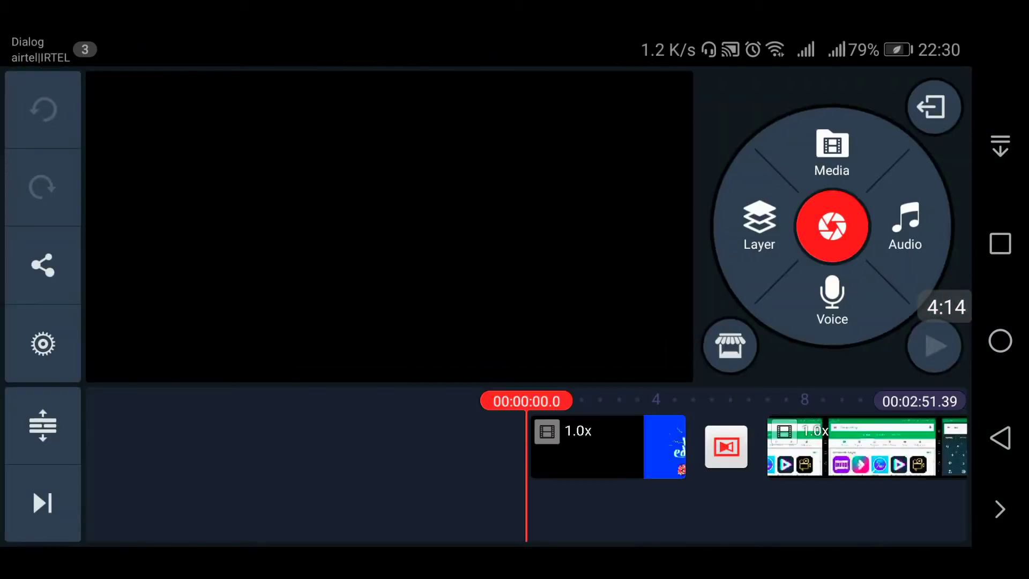
pyautogui.moveTo(209, 437); pyautogui.dragTo(88, 436)
pyautogui.moveTo(482, 426)
pyautogui.mouseDown()
pyautogui.moveTo(189, 427)
pyautogui.moveTo(230, 421)
pyautogui.mouseUp()
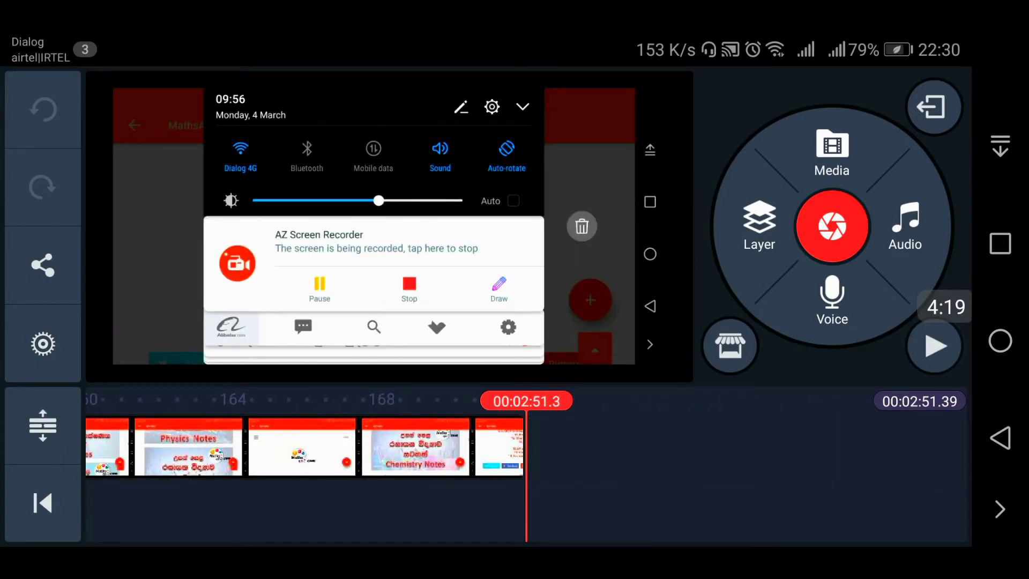
pyautogui.click(832, 153)
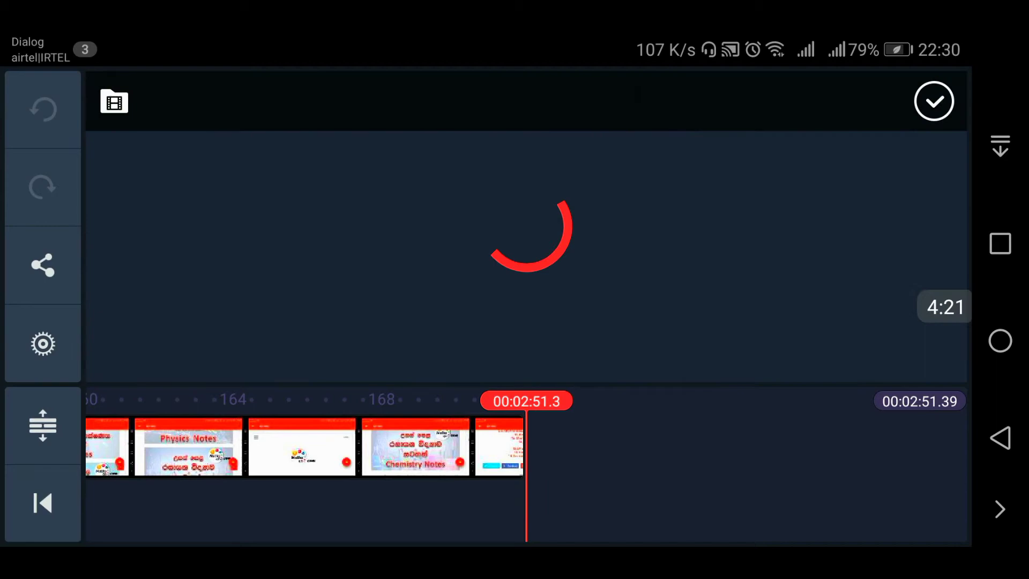
pyautogui.moveTo(298, 258); pyautogui.dragTo(298, 217)
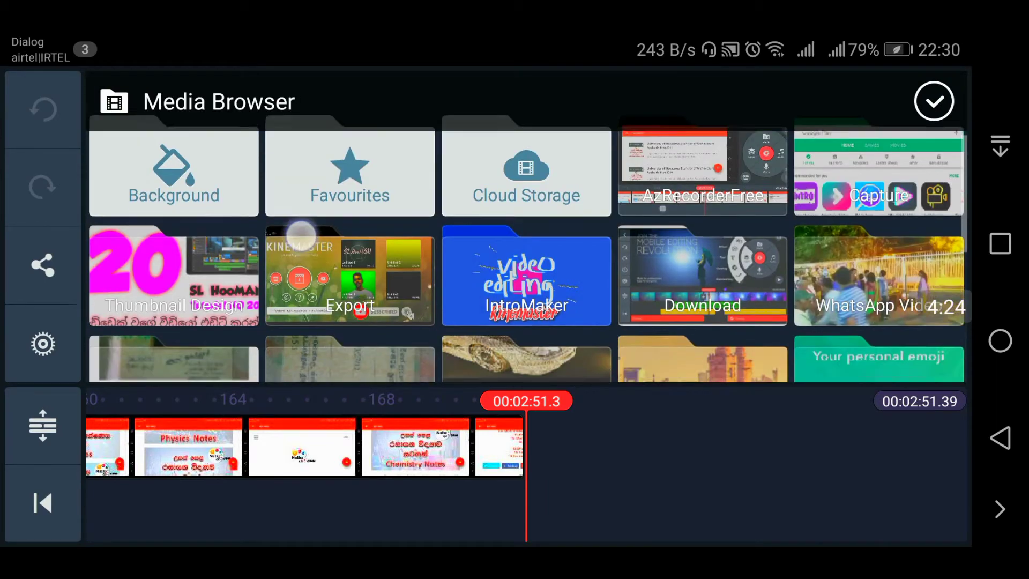
pyautogui.click(935, 102)
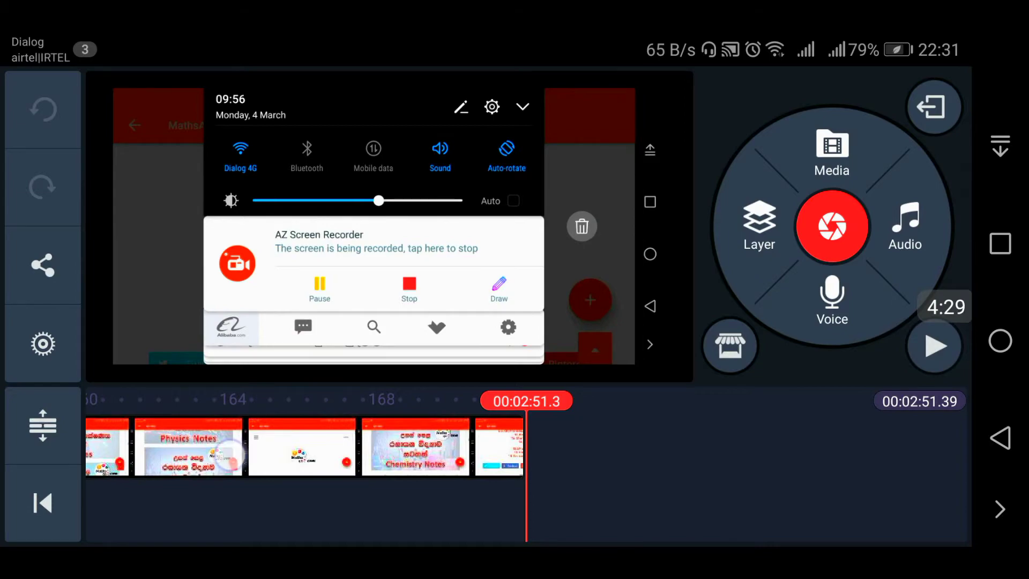
pyautogui.moveTo(230, 454); pyautogui.dragTo(341, 488)
pyautogui.moveTo(270, 467); pyautogui.dragTo(482, 466)
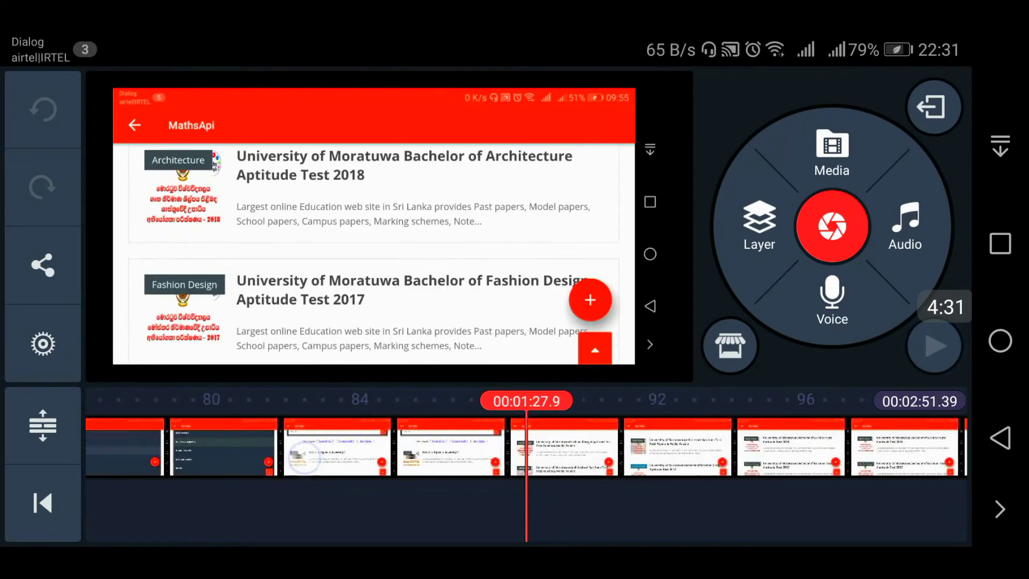
pyautogui.moveTo(258, 469); pyautogui.dragTo(483, 471)
pyautogui.moveTo(201, 483); pyautogui.dragTo(510, 482)
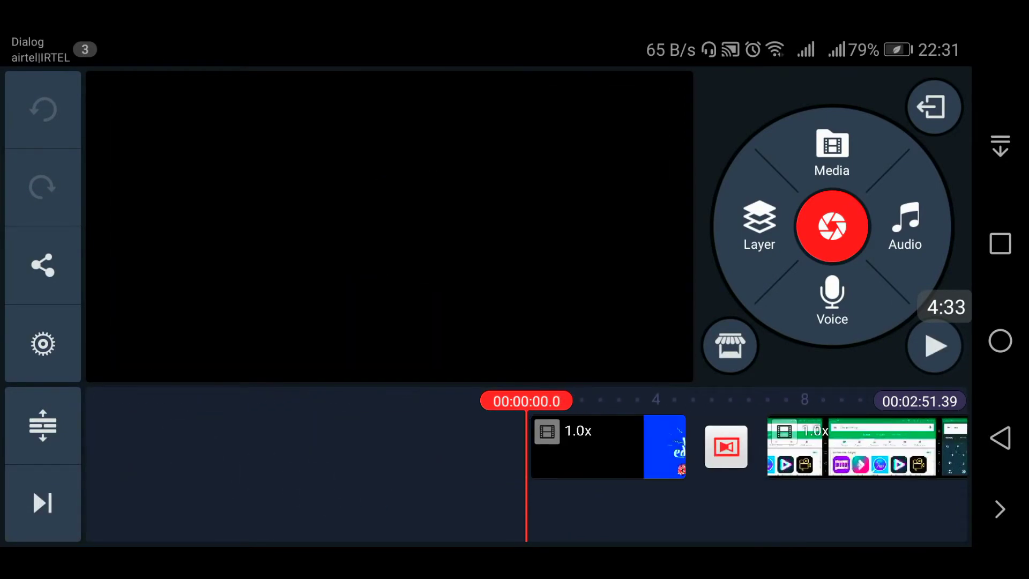
pyautogui.moveTo(263, 473); pyautogui.dragTo(202, 475)
pyautogui.moveTo(307, 472); pyautogui.dragTo(259, 467)
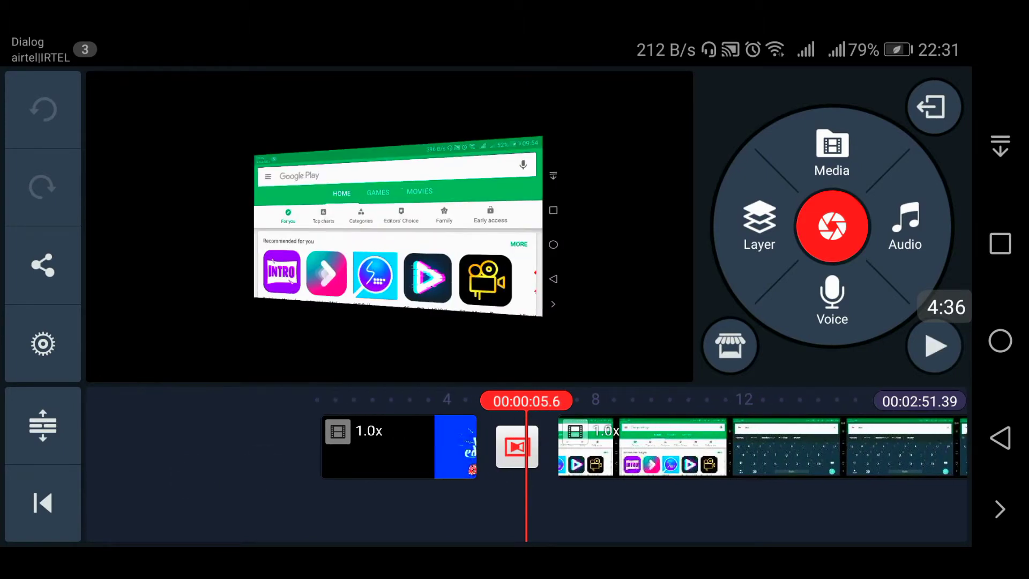
pyautogui.click(529, 448)
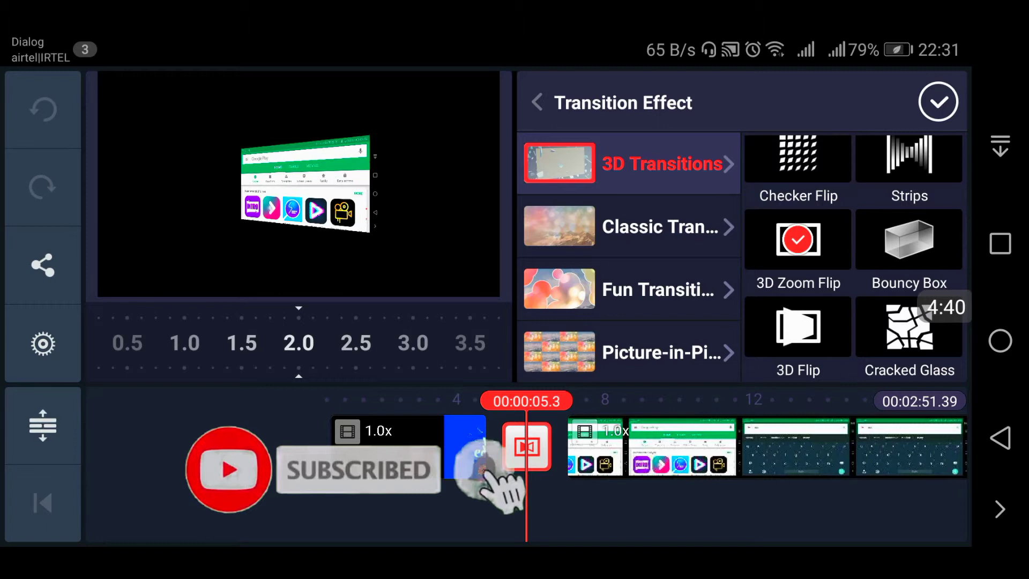
pyautogui.click(938, 102)
pyautogui.moveTo(564, 450); pyautogui.dragTo(701, 450)
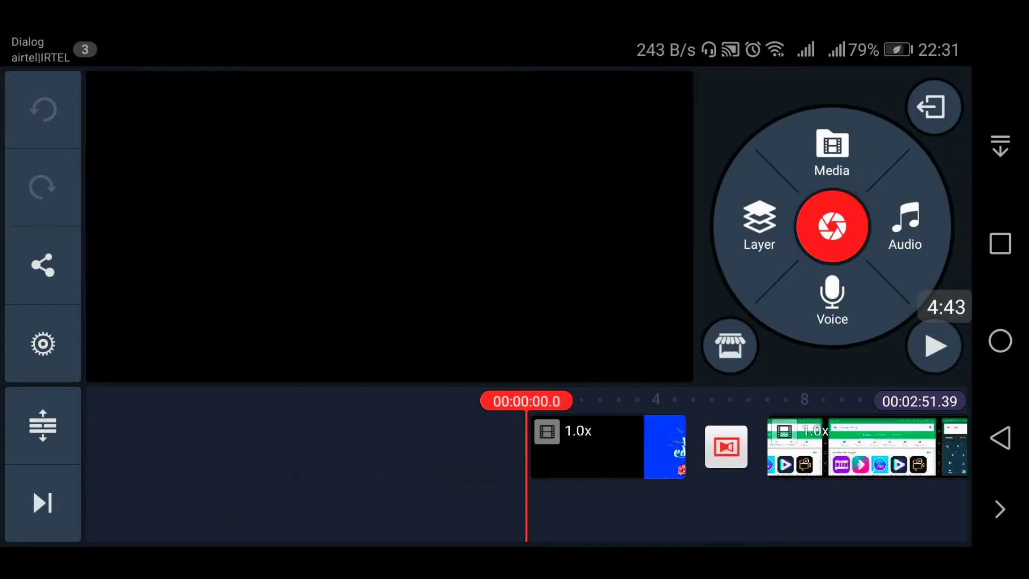
pyautogui.moveTo(333, 489)
pyautogui.mouseDown()
pyautogui.moveTo(256, 474)
pyautogui.moveTo(349, 478)
pyautogui.moveTo(204, 456)
pyautogui.moveTo(48, 455)
pyautogui.mouseUp()
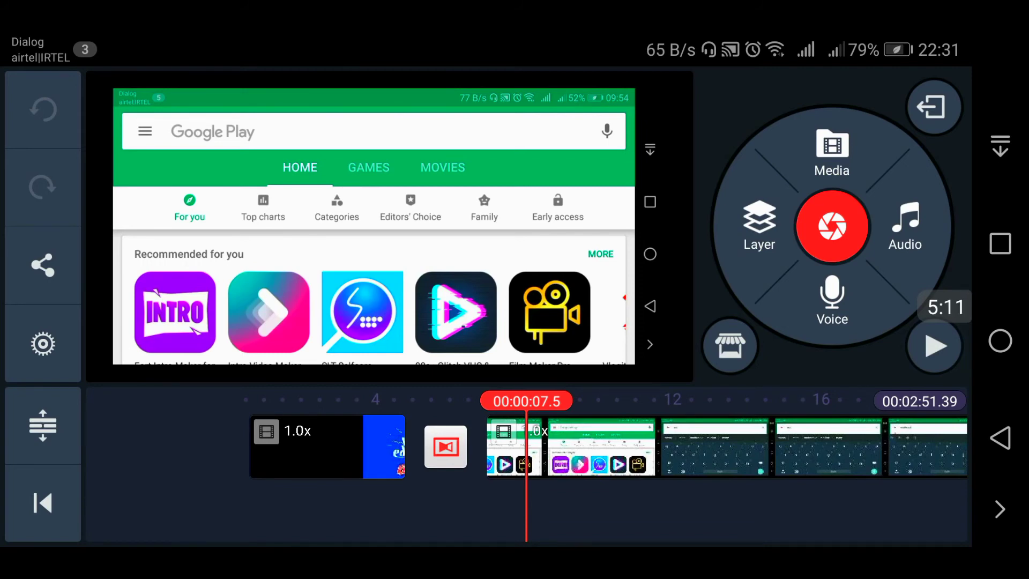
pyautogui.click(189, 468)
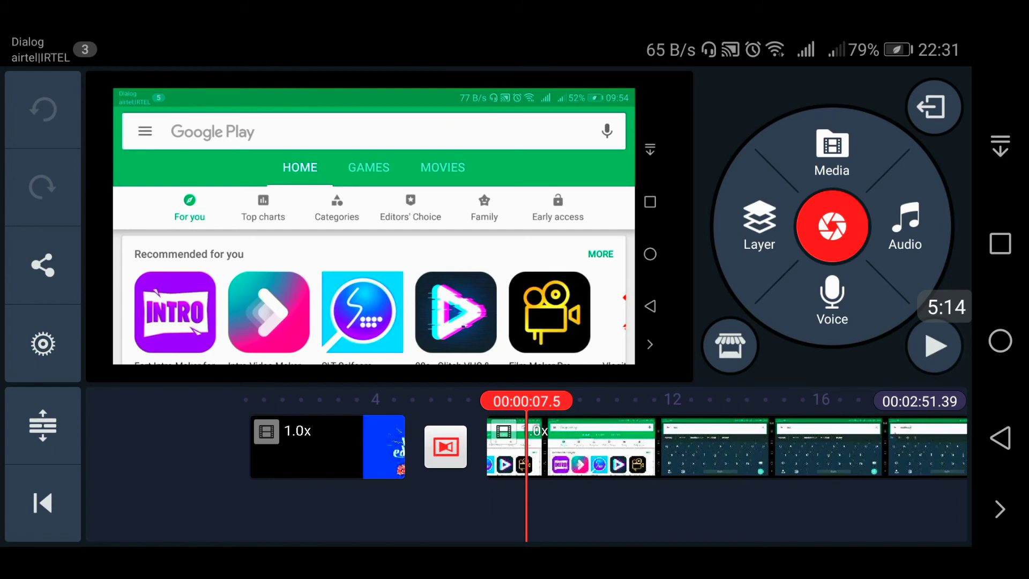